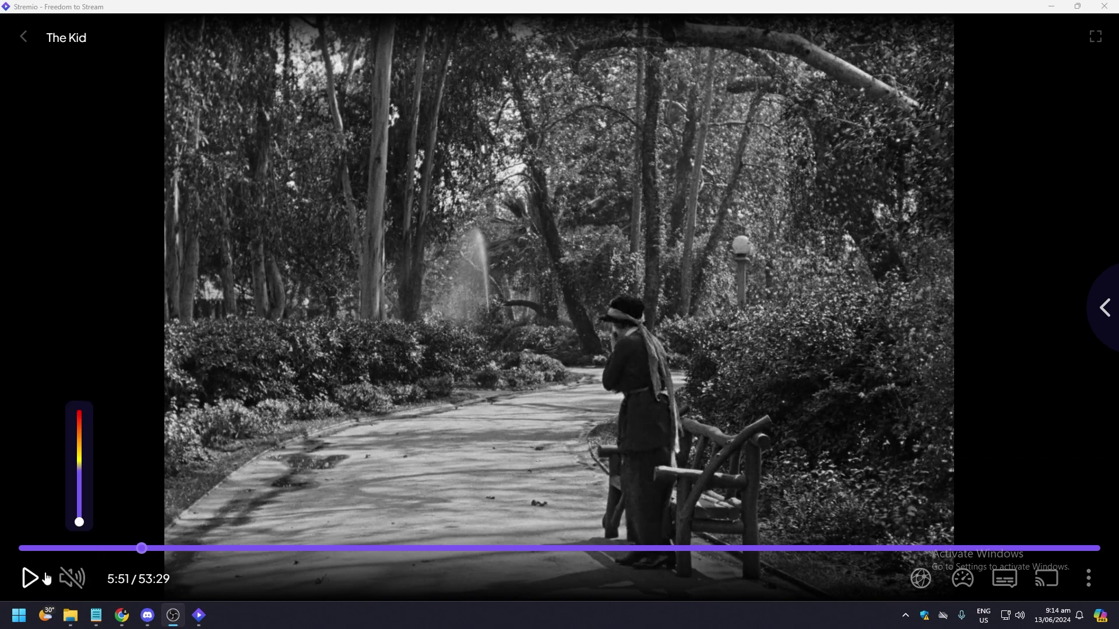
- Play The Kid briefly, seek ahead to 6:46, and pause it at 6:53
click(32, 577)
click(31, 577)
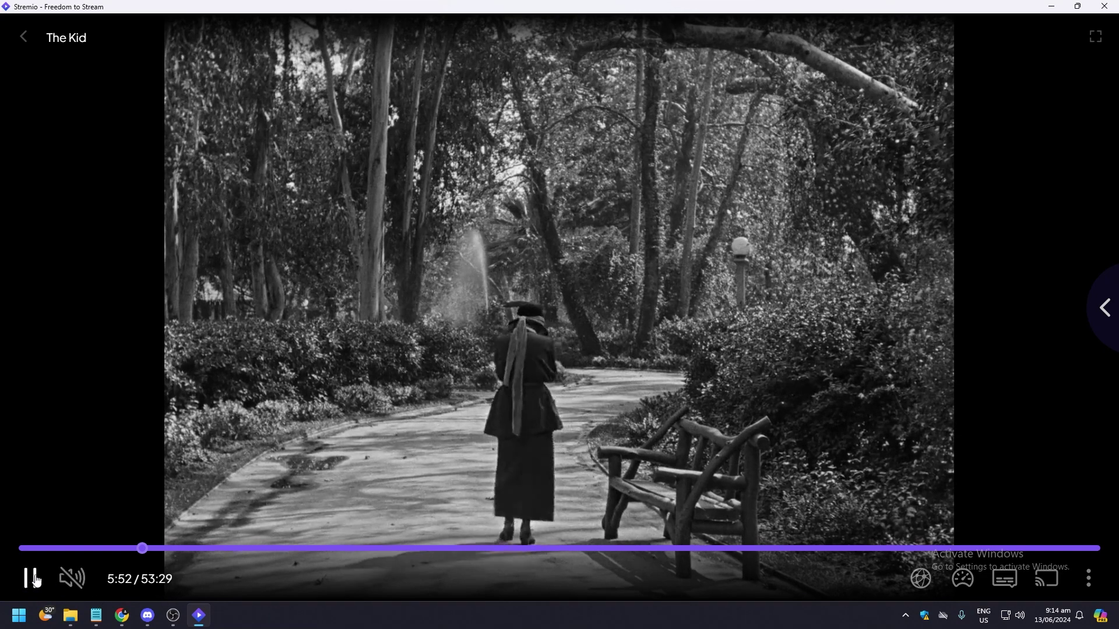
click(158, 548)
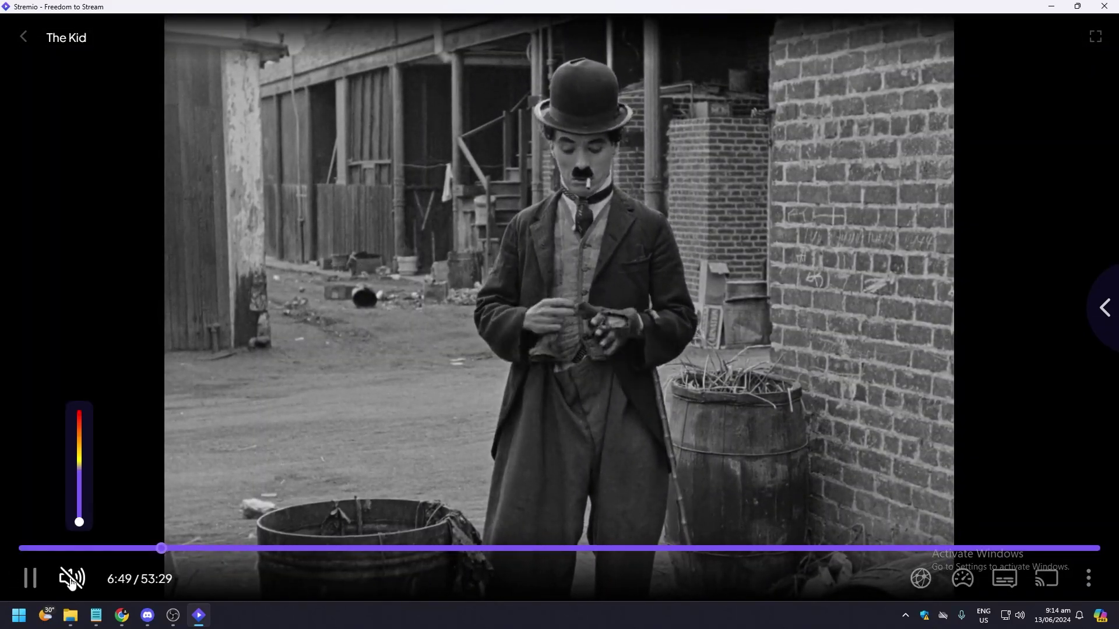
click(37, 580)
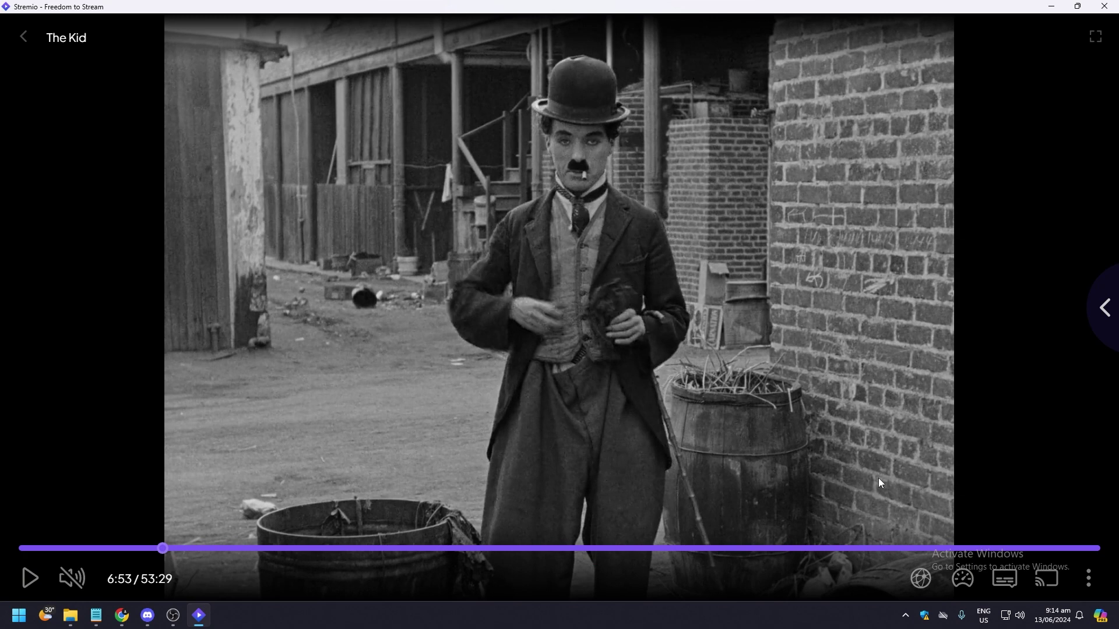
- Look through the streaming network status, playback speed and subtitle menus
click(923, 583)
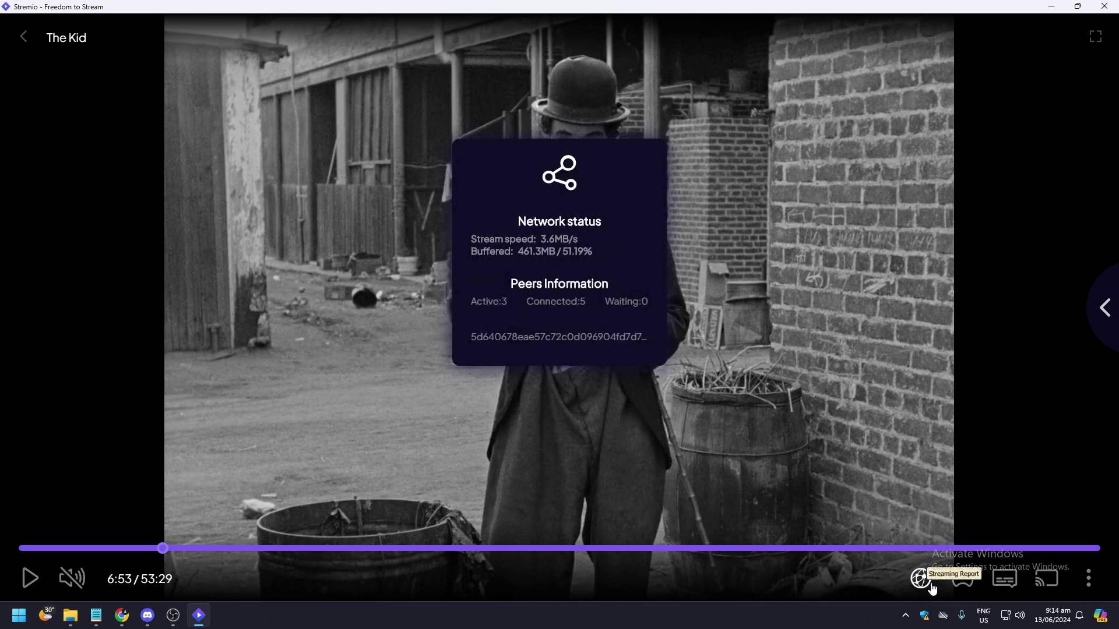
click(962, 580)
click(1004, 580)
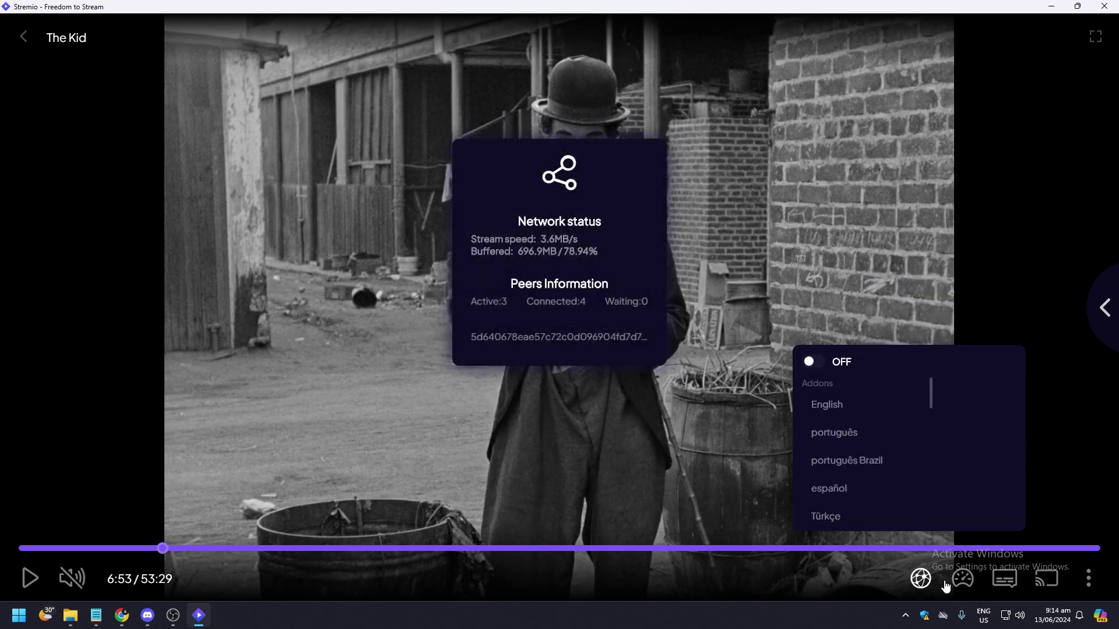
click(963, 579)
click(920, 579)
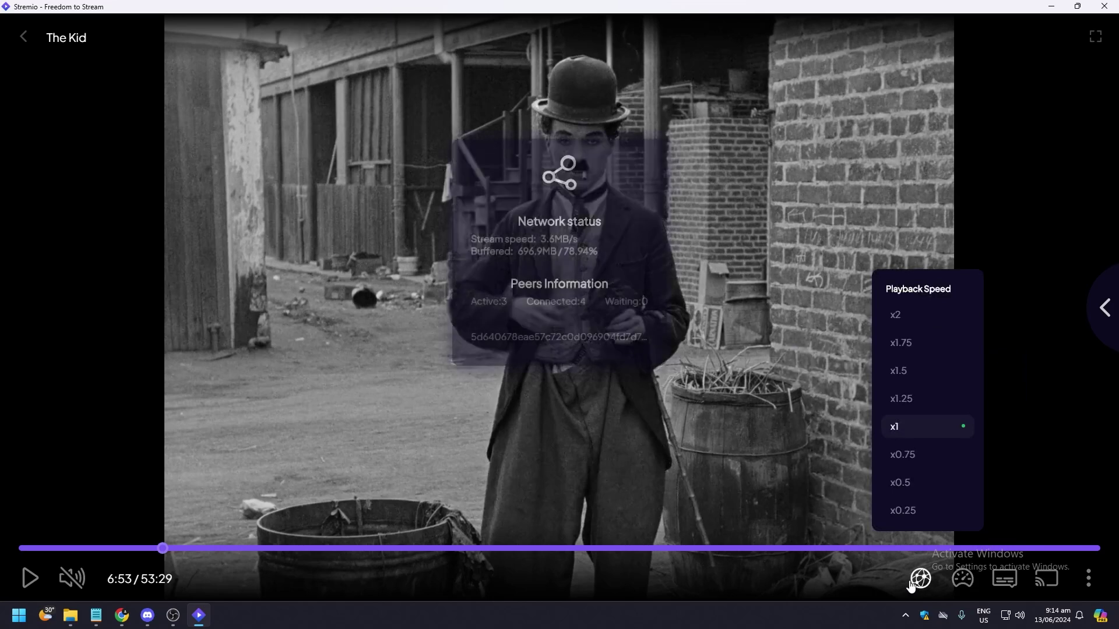
click(962, 579)
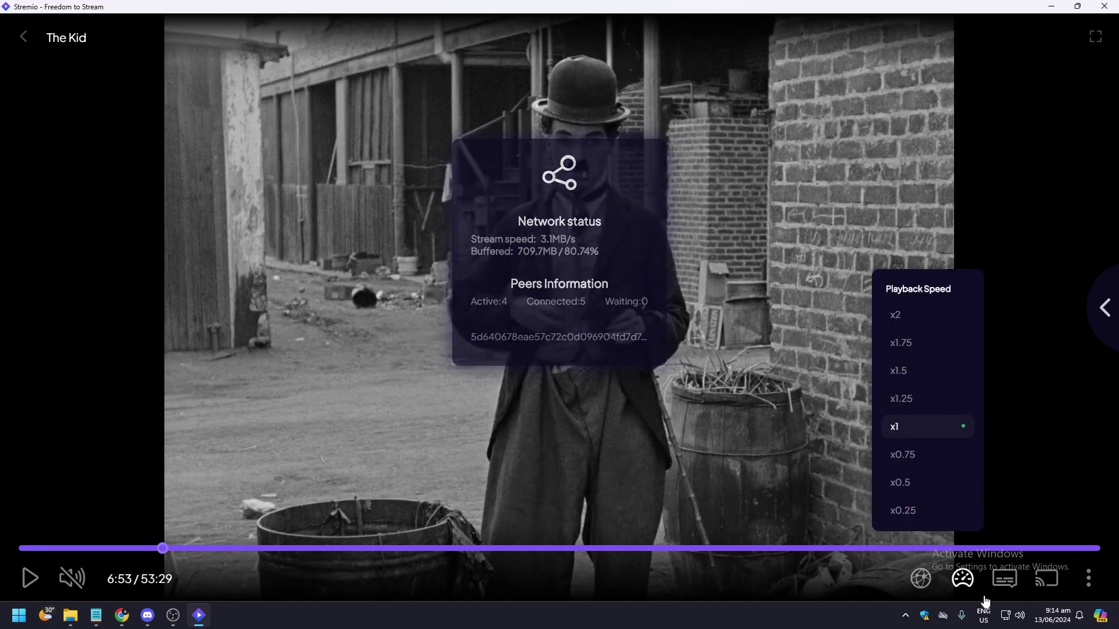
- Check the cast devices list, then switch subtitles on in English
click(1006, 581)
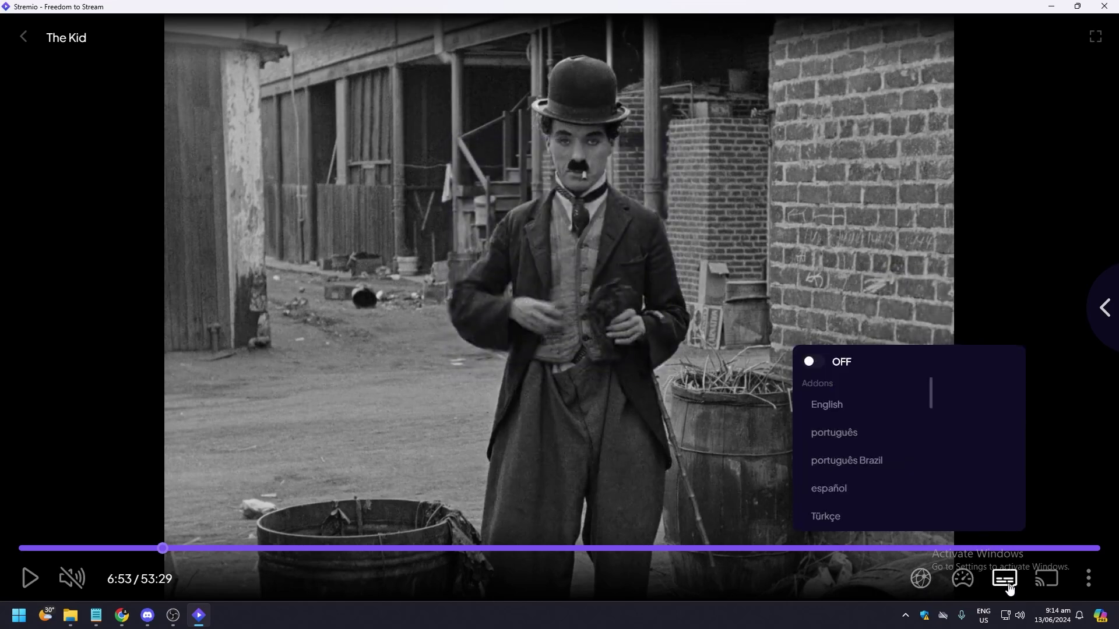
click(1049, 581)
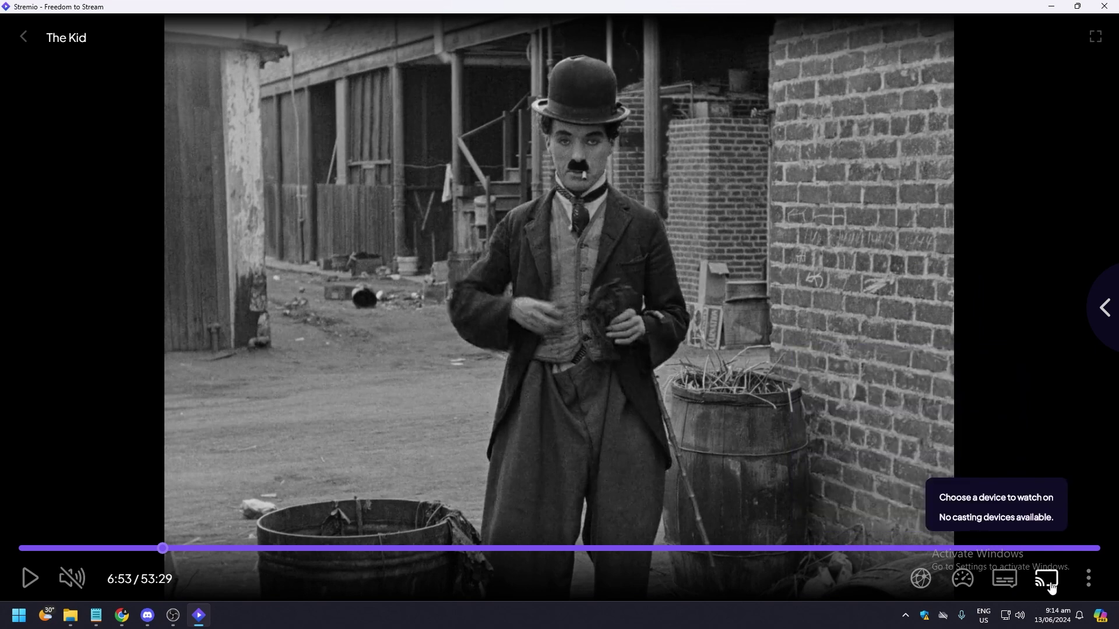
click(1004, 584)
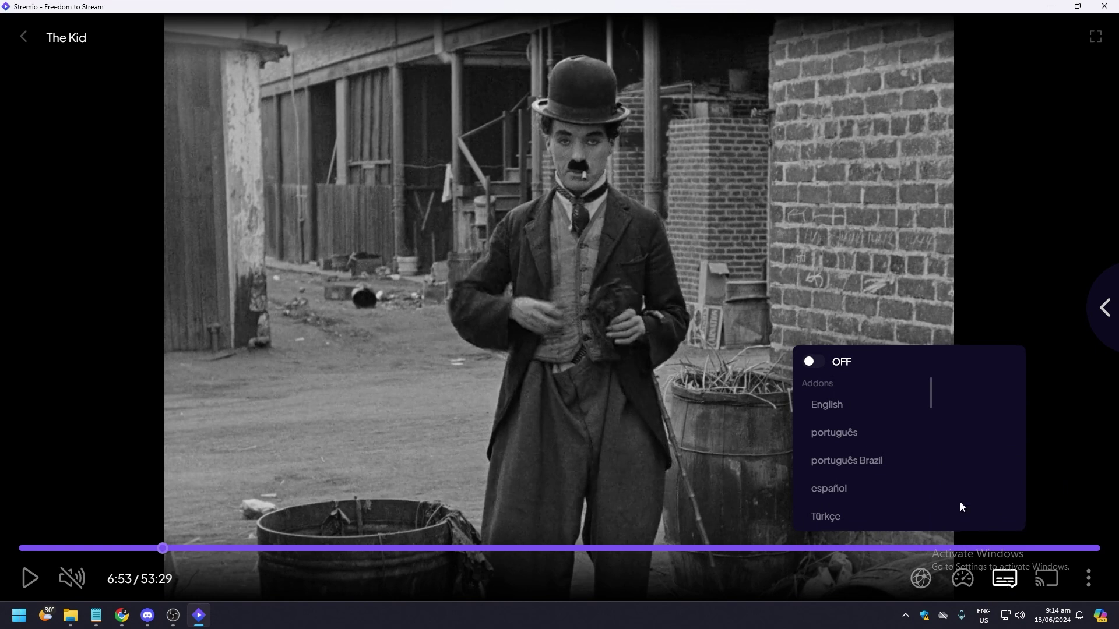
click(811, 363)
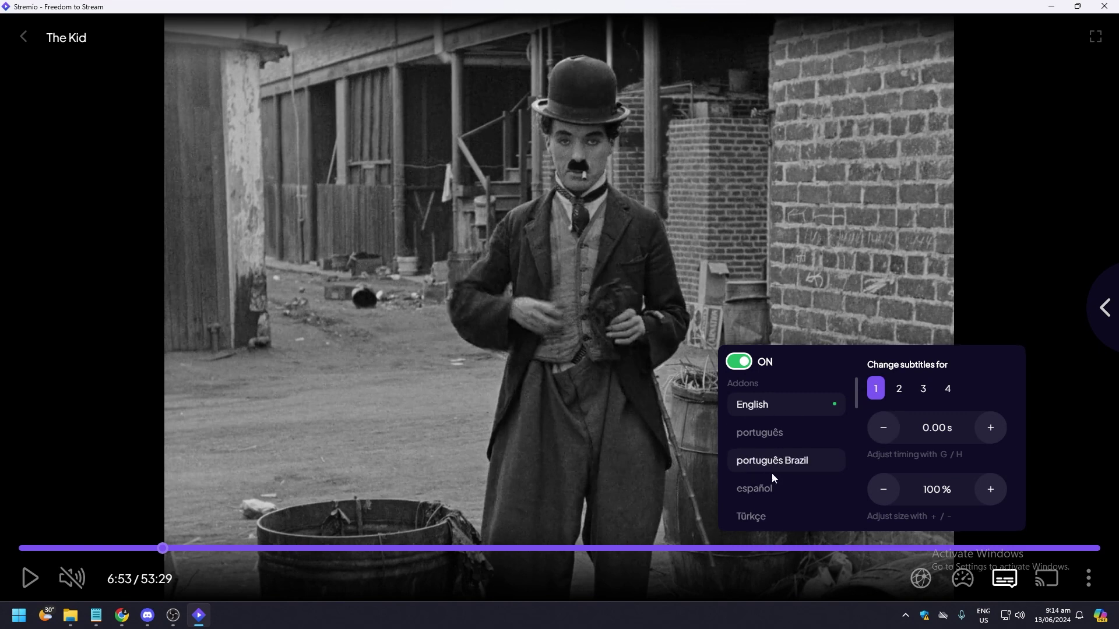
scroll(770, 493, down, 1)
scroll(770, 492, down, 2)
scroll(770, 491, down, 3)
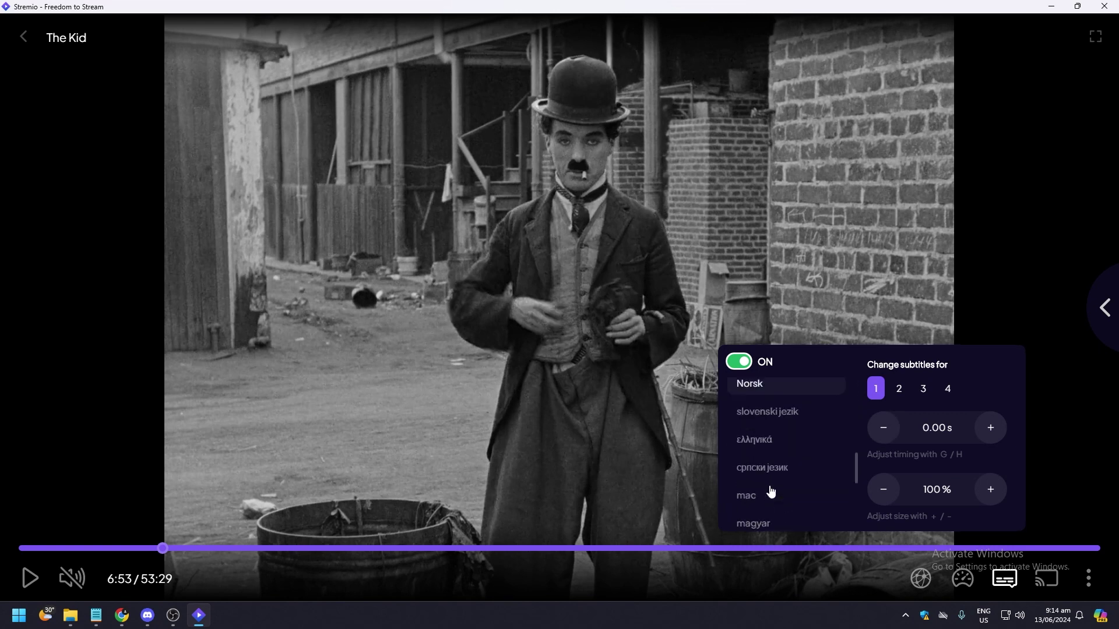
scroll(770, 492, up, 3)
scroll(770, 492, up, 3)
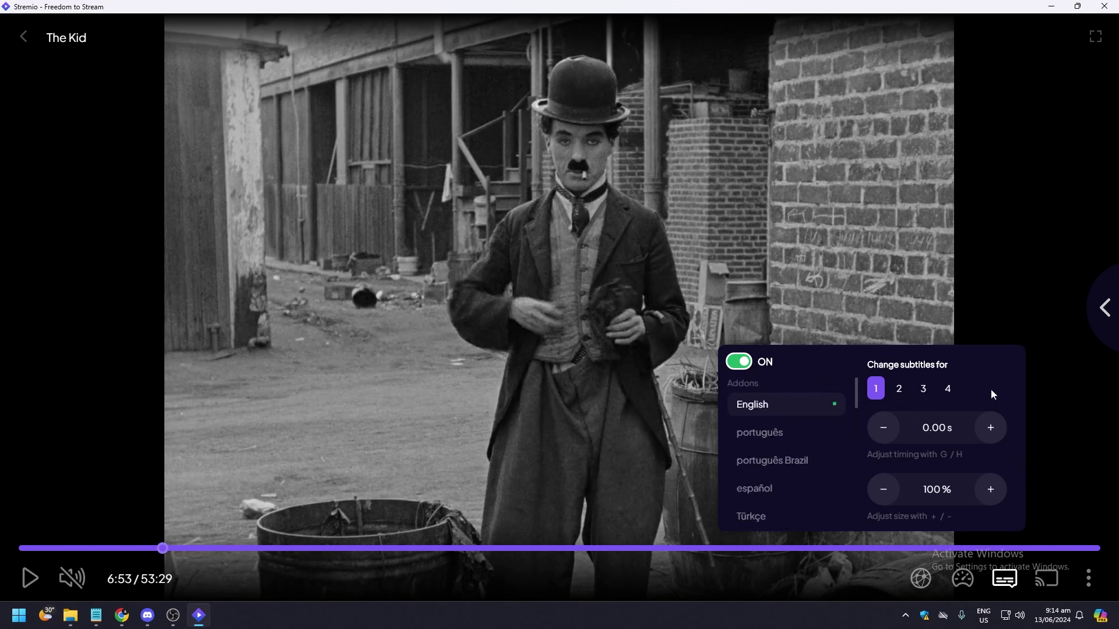
- Close the subtitles panel, play The Kid to 6:55, pause, and reopen subtitle settings
click(801, 293)
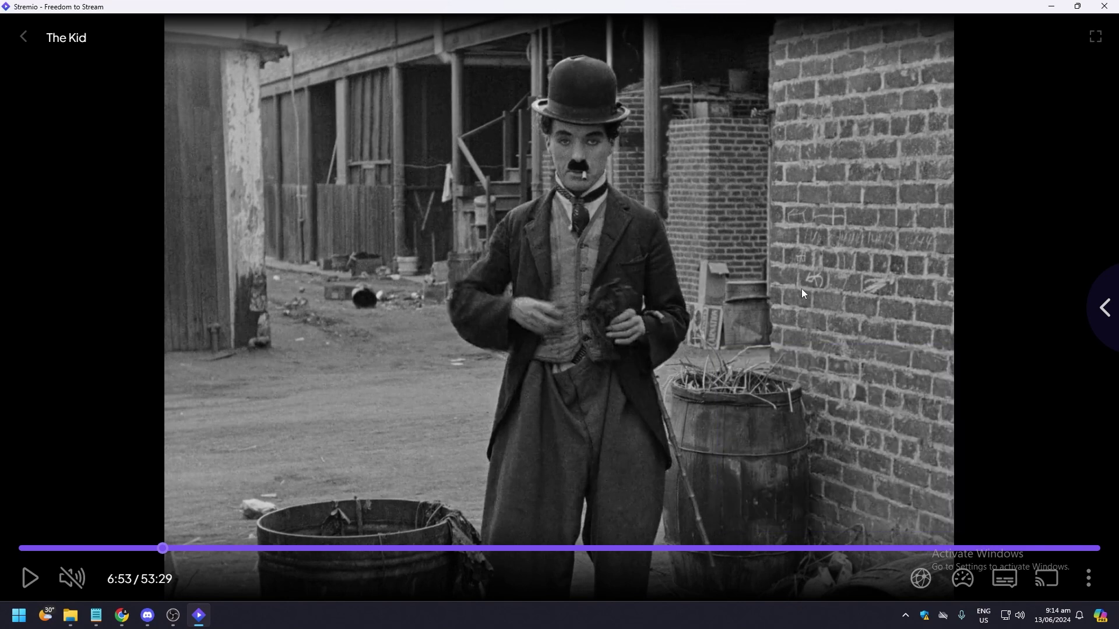
click(30, 578)
click(31, 579)
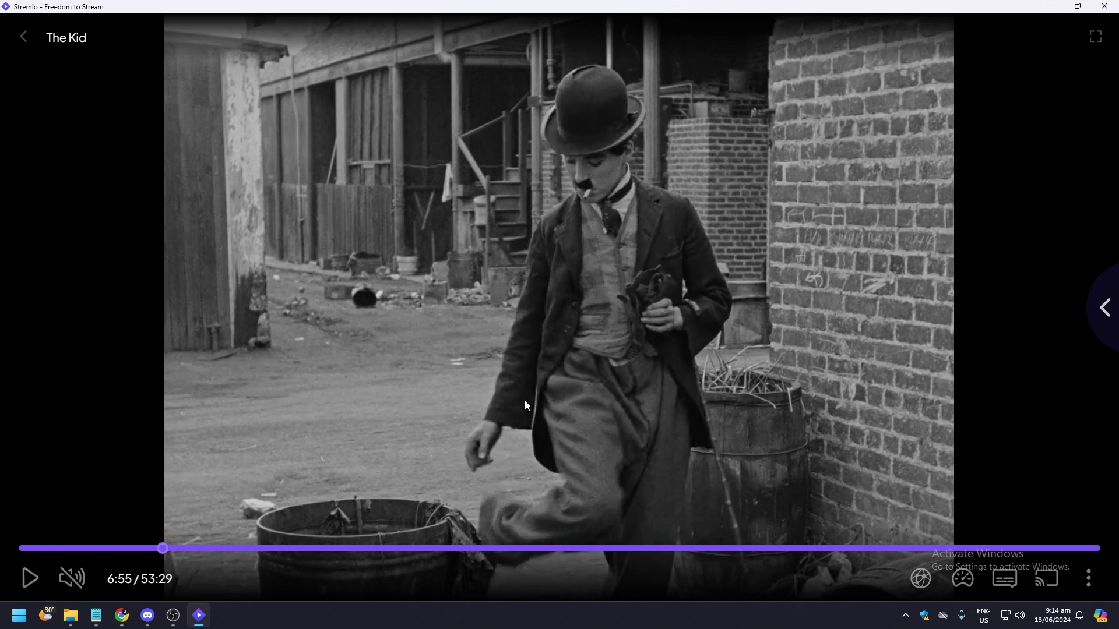
click(1003, 579)
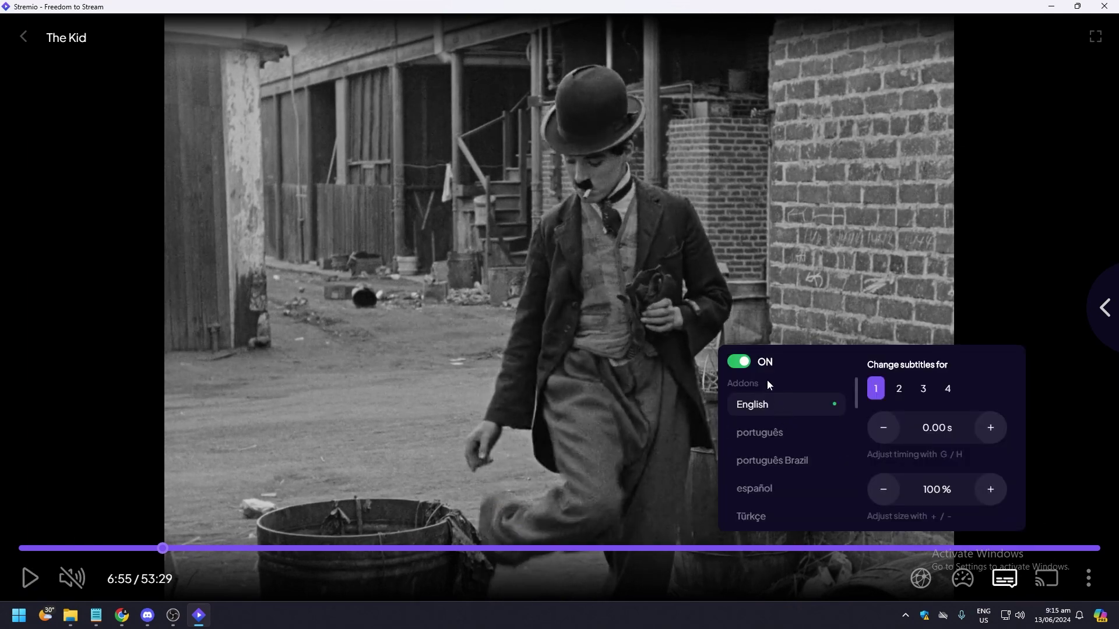